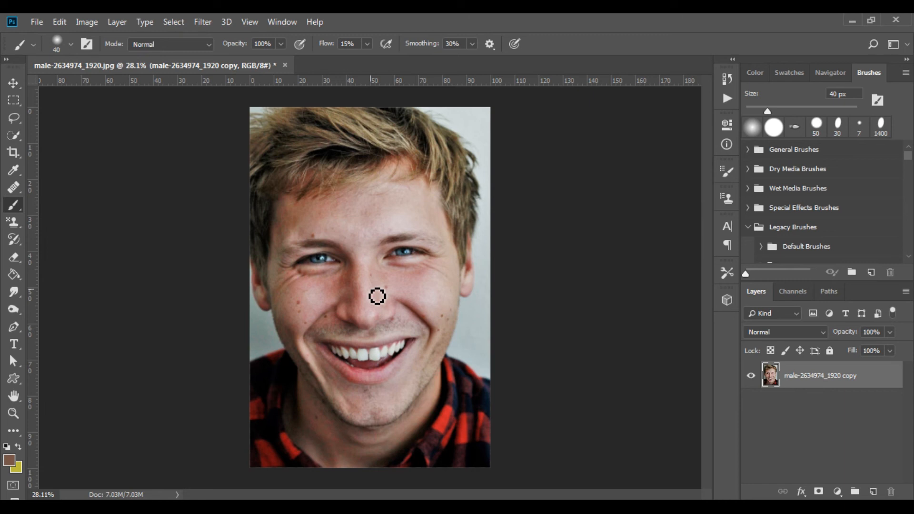
Step: Rename the portrait layer as "before"
{"action": "double_click", "coordinate": [816, 380]}
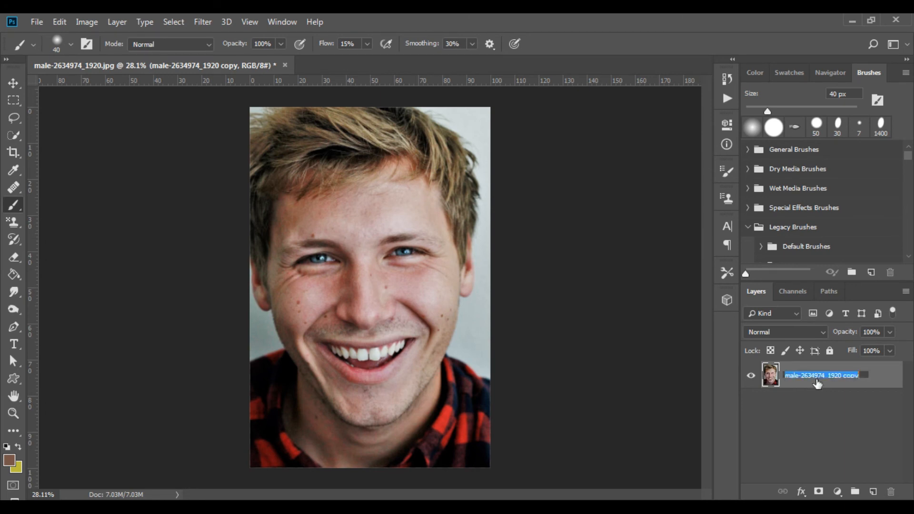
{"action": "key", "text": "BackSpace"}
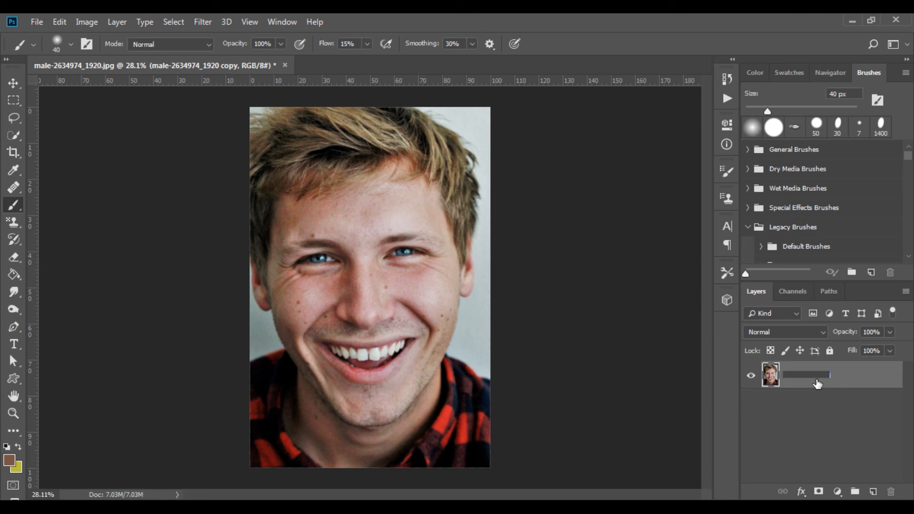
{"action": "type", "text": "before"}
{"action": "key", "text": "Return"}
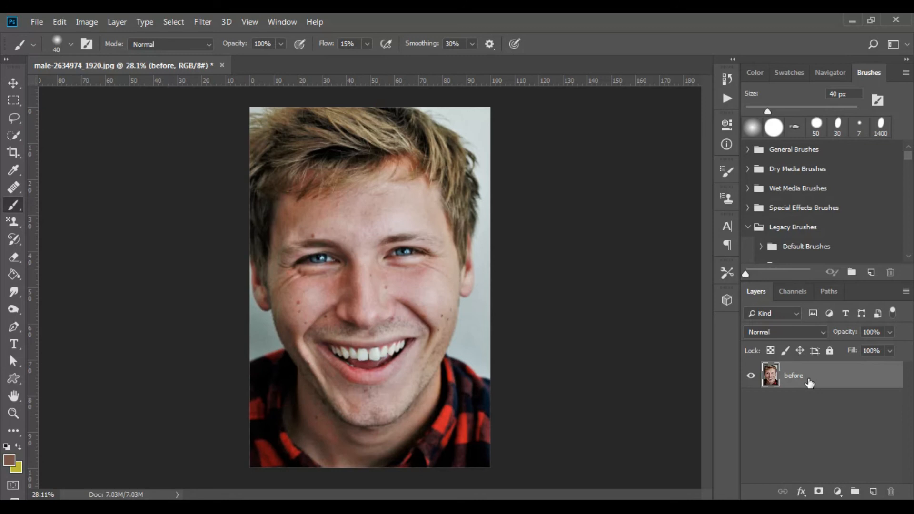
Step: Duplicate the "before" layer and name the copy "after"
{"action": "key", "text": "ctrl+j"}
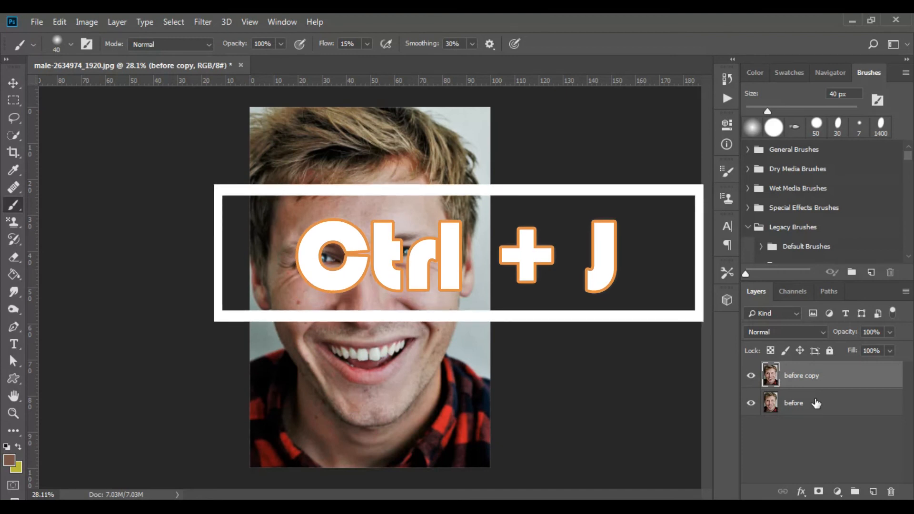
{"action": "double_click", "coordinate": [803, 376]}
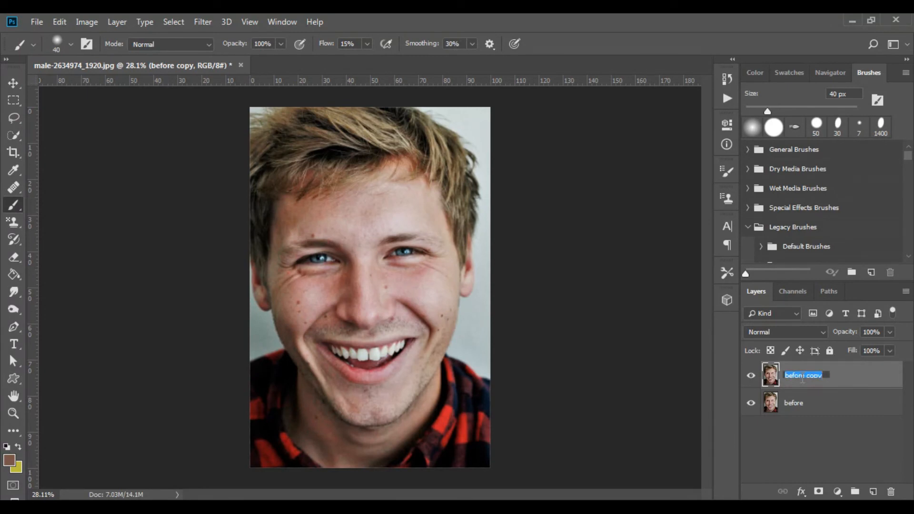
{"action": "type", "text": "after"}
{"action": "key", "text": "Return"}
Step: Move the "after" layer beneath the "before" layer and hide "before"
{"action": "left_click_drag", "start_coordinate": [801, 381], "coordinate": [801, 423]}
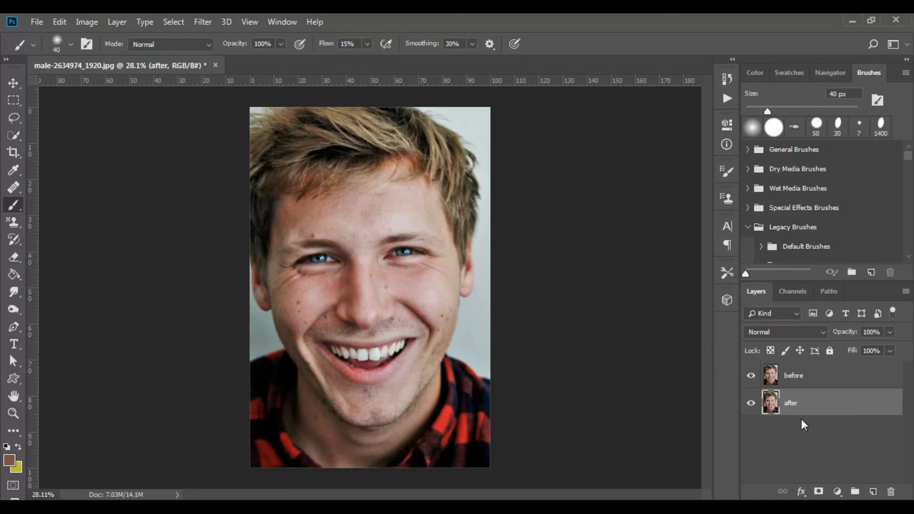
{"action": "left_click", "coordinate": [750, 377]}
Step: With the Healing Brush at size 50, remove the small spot on the bridge of the nose
{"action": "left_click", "coordinate": [18, 194]}
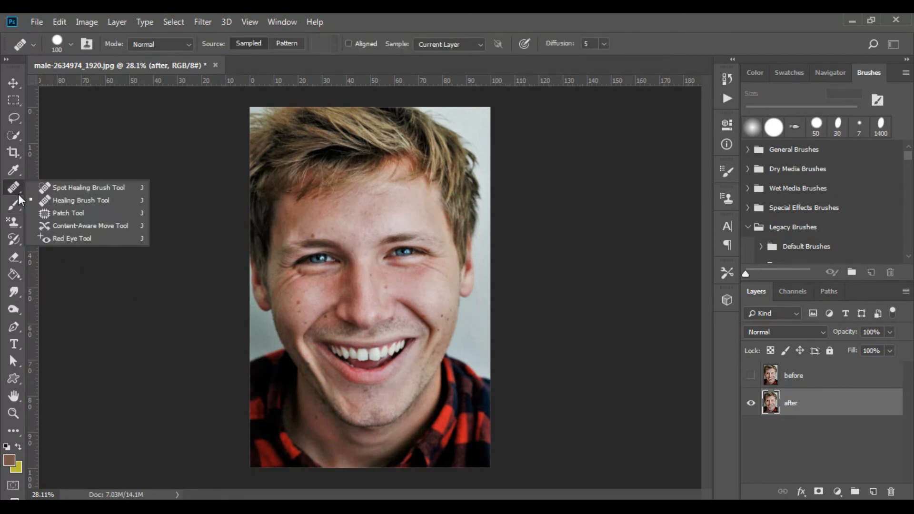
{"action": "left_click", "coordinate": [76, 199]}
{"action": "scroll", "coordinate": [350, 259], "scroll_direction": "up", "scroll_amount": 5}
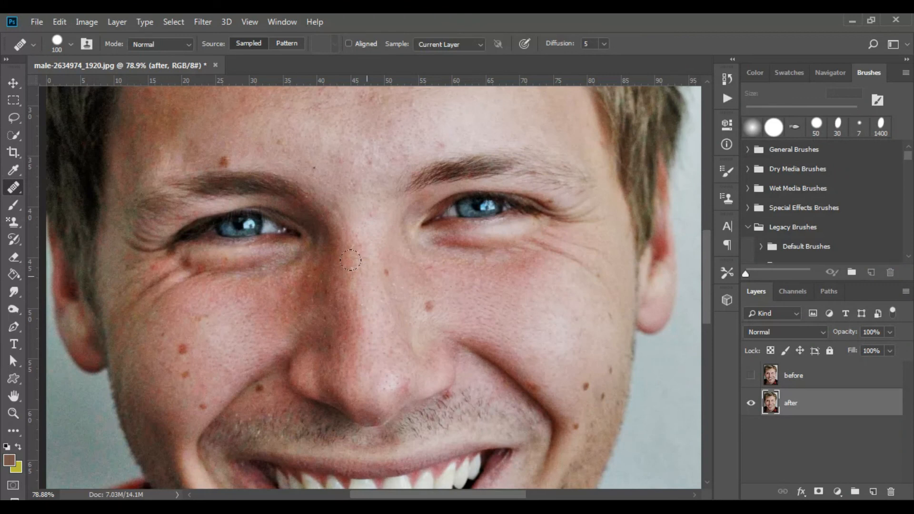
{"action": "key", "text": "bracketleft"}
{"action": "key", "text": "bracketleft"}
{"action": "key", "text": "bracketleft"}
{"action": "key", "text": "bracketleft"}
{"action": "key", "text": "bracketleft"}
{"action": "left_click", "coordinate": [385, 278]}
Step: Heal the moles on the cheek at the image's left and beside the nostril, sampling clean skin nearby
{"action": "left_click", "coordinate": [203, 363], "text": "alt"}
{"action": "left_click", "coordinate": [186, 374]}
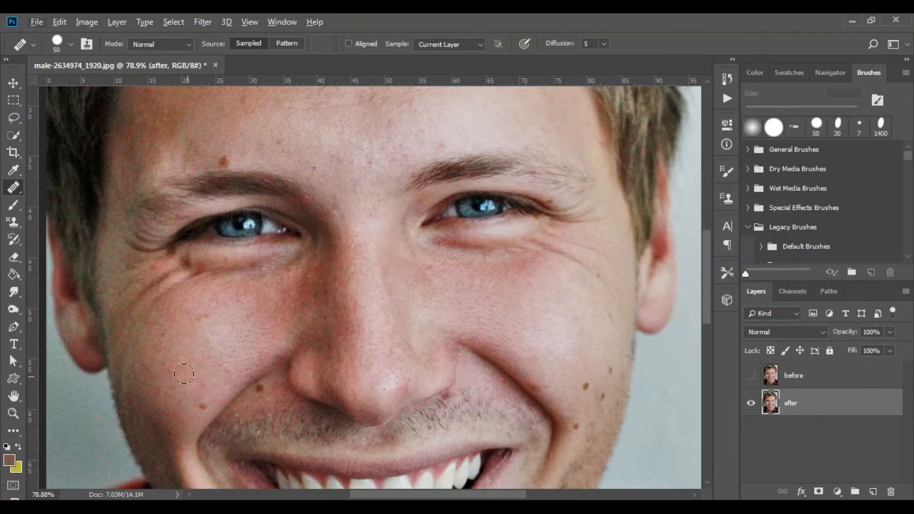
{"action": "left_click", "coordinate": [184, 405], "text": "alt"}
{"action": "left_click", "coordinate": [201, 404]}
{"action": "left_click", "coordinate": [333, 457], "text": "alt"}
{"action": "left_click", "coordinate": [338, 391]}
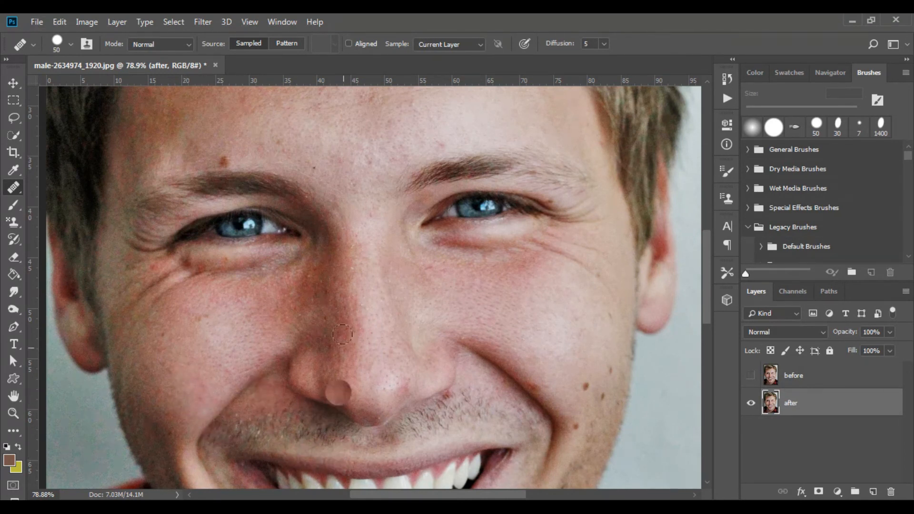
Step: Heal the mole above the eyebrow and the blemishes under the eye on the image's left side
{"action": "left_click", "coordinate": [223, 162]}
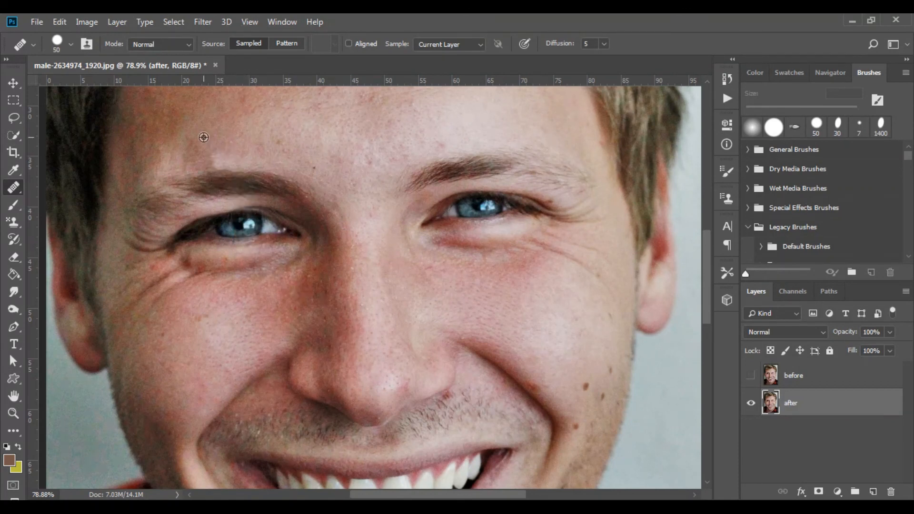
{"action": "left_click", "coordinate": [208, 259], "text": "alt"}
{"action": "left_click", "coordinate": [202, 261]}
{"action": "left_click", "coordinate": [193, 260]}
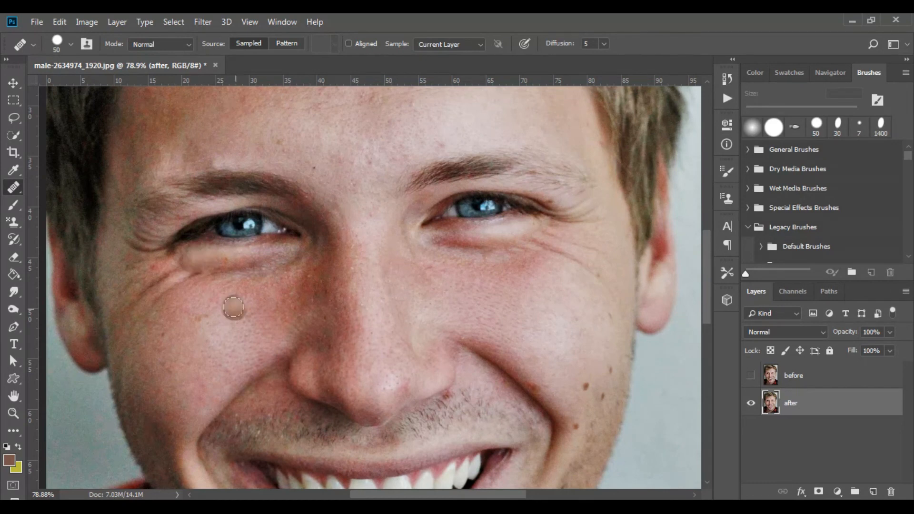
{"action": "left_click", "coordinate": [154, 271]}
Step: Reduce the healing brush size to 25 and remove the moles along the outer cheek on the image's right side
{"action": "key", "text": "["}
{"action": "key", "text": "["}
{"action": "key", "text": "["}
{"action": "key", "text": "["}
{"action": "key", "text": "["}
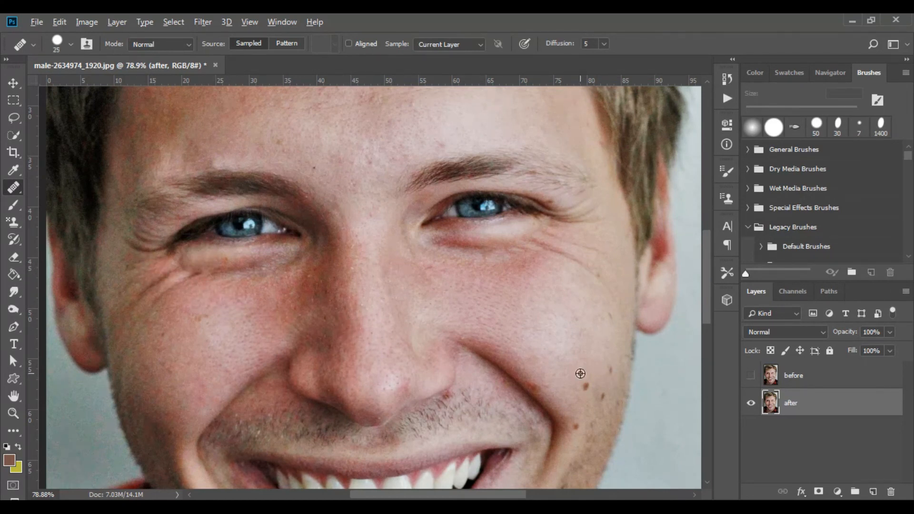
{"action": "left_click", "coordinate": [580, 374], "text": "alt"}
{"action": "left_click", "coordinate": [586, 386]}
{"action": "left_click", "coordinate": [605, 367], "text": "alt"}
{"action": "left_click", "coordinate": [611, 372]}
{"action": "left_click", "coordinate": [598, 379], "text": "alt"}
{"action": "left_click", "coordinate": [605, 398]}
{"action": "left_click", "coordinate": [606, 301], "text": "alt"}
{"action": "left_click", "coordinate": [611, 320]}
{"action": "left_click", "coordinate": [598, 271], "text": "alt"}
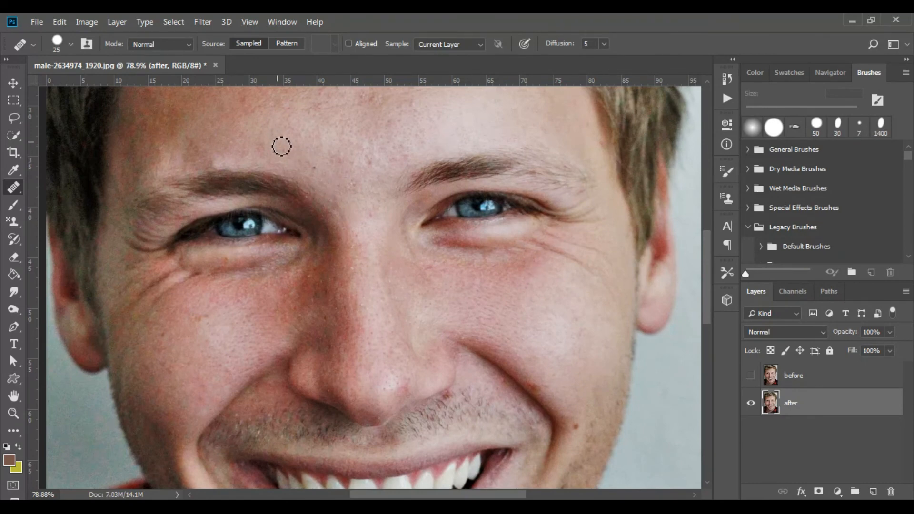
Step: Heal the dark spot on the neck below the jaw, sampling the skin right beside it
{"action": "scroll", "coordinate": [281, 146], "scroll_direction": "up", "scroll_amount": 3}
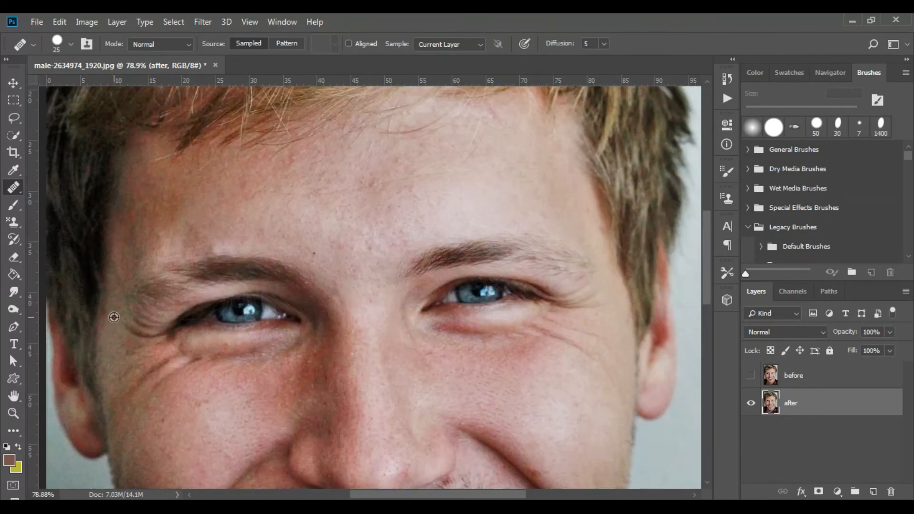
{"action": "scroll", "coordinate": [113, 317], "scroll_direction": "down", "scroll_amount": 2}
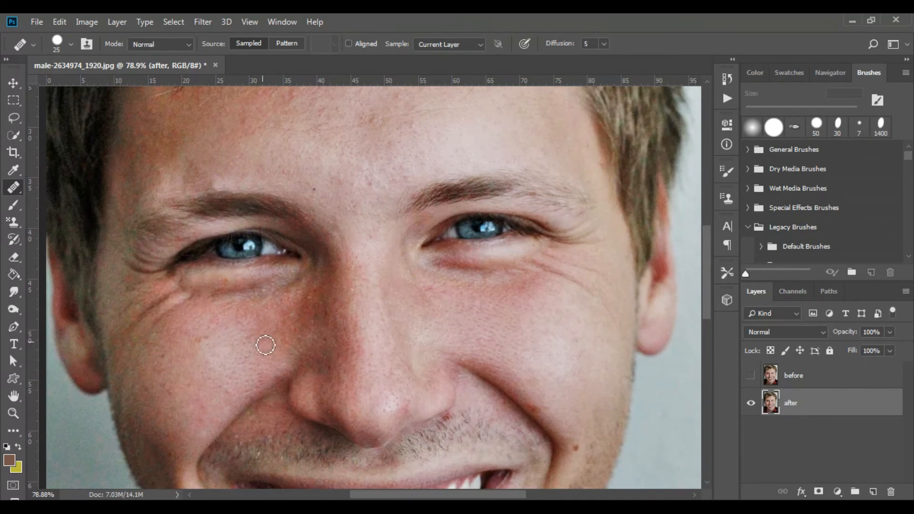
{"action": "scroll", "coordinate": [263, 340], "scroll_direction": "down", "scroll_amount": 4}
{"action": "scroll", "coordinate": [233, 329], "scroll_direction": "down", "scroll_amount": 2}
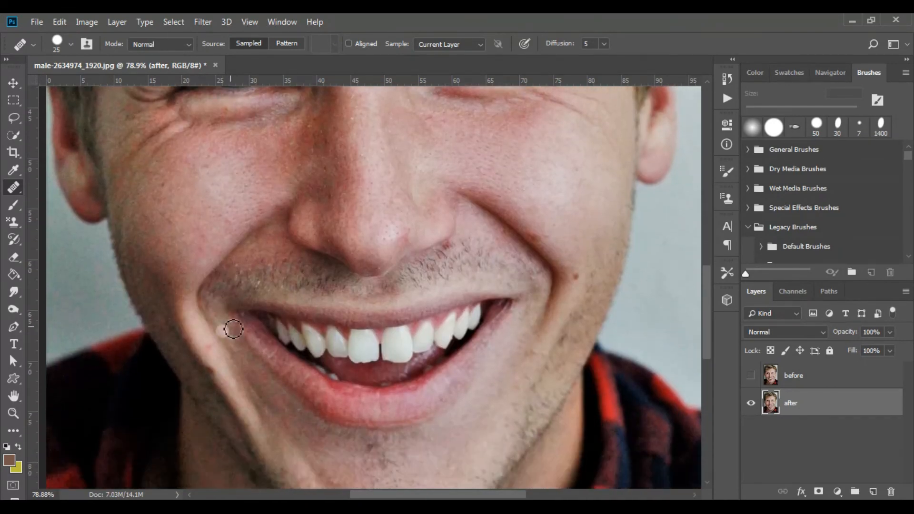
{"action": "scroll", "coordinate": [233, 328], "scroll_direction": "down", "scroll_amount": 2}
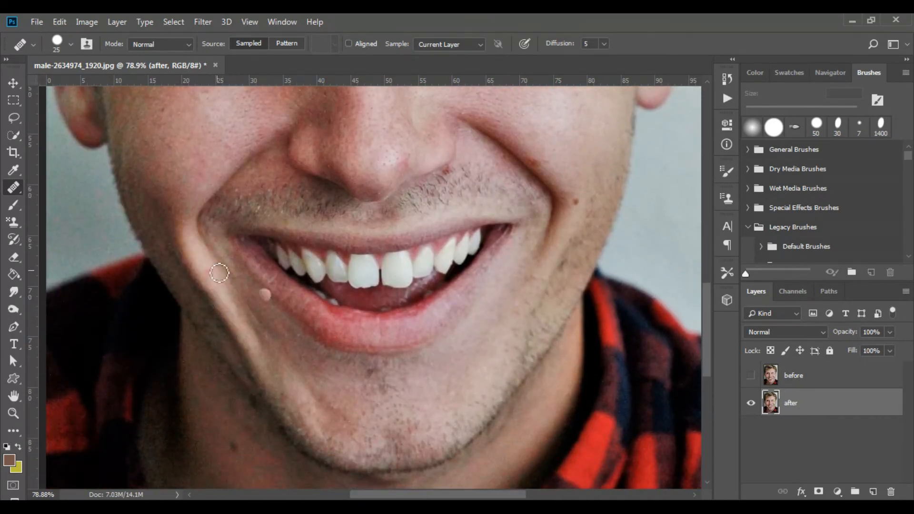
{"action": "left_click", "coordinate": [245, 449], "text": "alt"}
{"action": "left_click", "coordinate": [236, 450]}
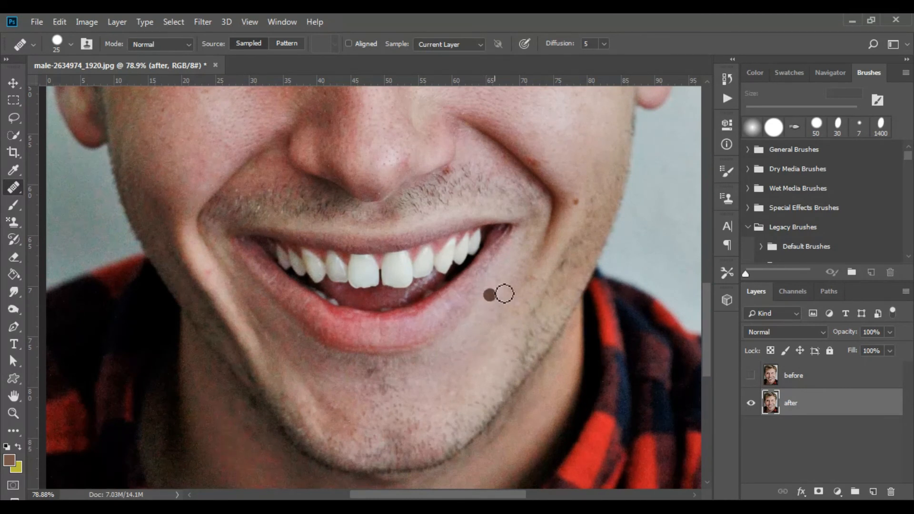
Step: Heal the moles along the smile fold at the image's right and touch up the skin above the upper lip
{"action": "left_click", "coordinate": [577, 200]}
{"action": "left_click", "coordinate": [530, 163]}
{"action": "left_click", "coordinate": [497, 206]}
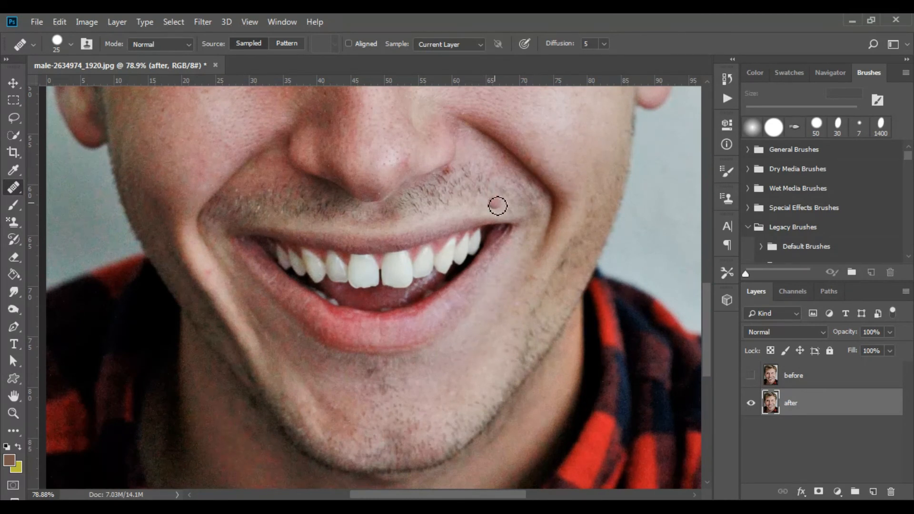
{"action": "left_click", "coordinate": [477, 210]}
Step: Heal the red spot below the nostril, touch up the nose tip, and remove the small dark spot on the lower forehead
{"action": "left_click", "coordinate": [457, 174], "text": "alt"}
{"action": "left_click", "coordinate": [450, 173]}
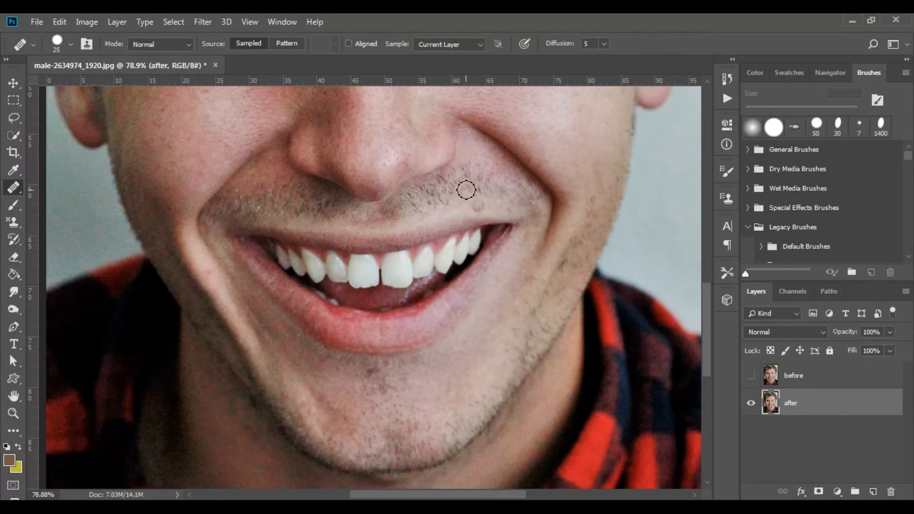
{"action": "left_click", "coordinate": [460, 173], "text": "alt"}
{"action": "left_click", "coordinate": [493, 234]}
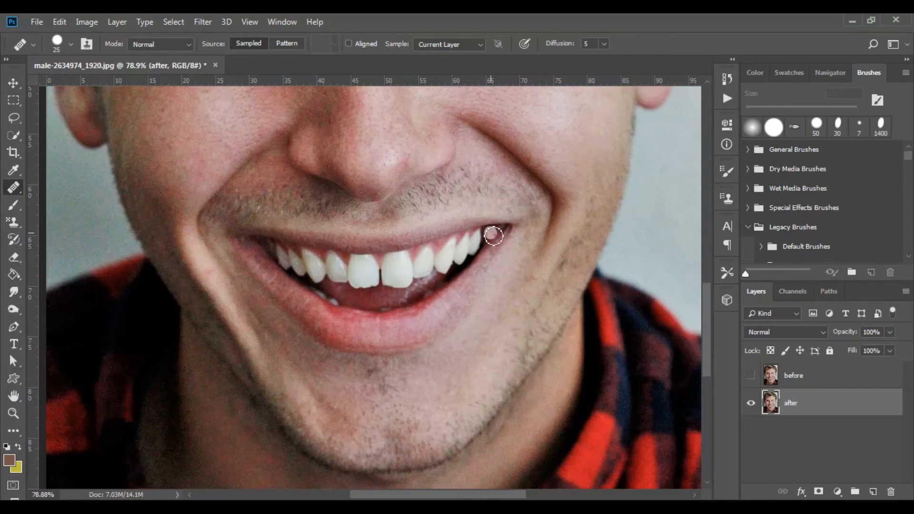
{"action": "left_click", "coordinate": [416, 157], "text": "alt"}
{"action": "left_click", "coordinate": [406, 169]}
{"action": "left_click", "coordinate": [375, 184], "text": "alt"}
{"action": "scroll", "coordinate": [378, 196], "scroll_direction": "up", "scroll_amount": 4}
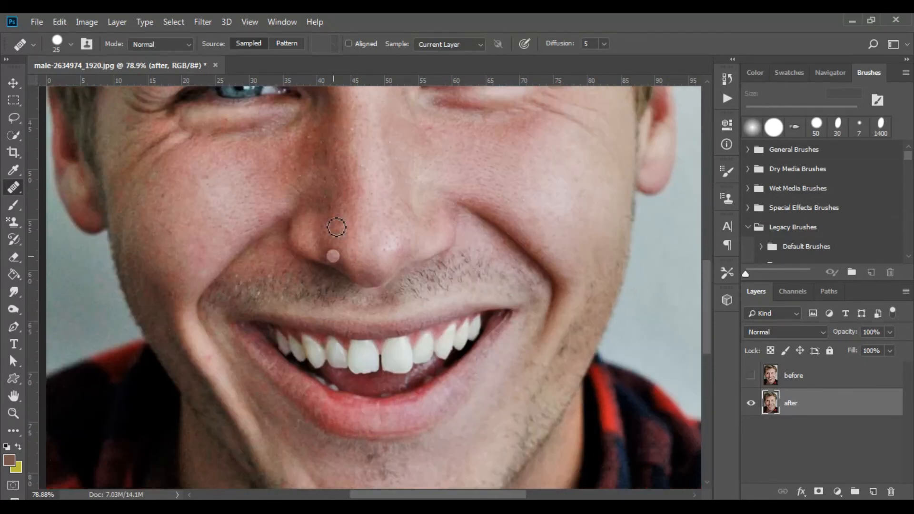
{"action": "scroll", "coordinate": [336, 227], "scroll_direction": "up", "scroll_amount": 8}
{"action": "scroll", "coordinate": [390, 205], "scroll_direction": "up", "scroll_amount": 2}
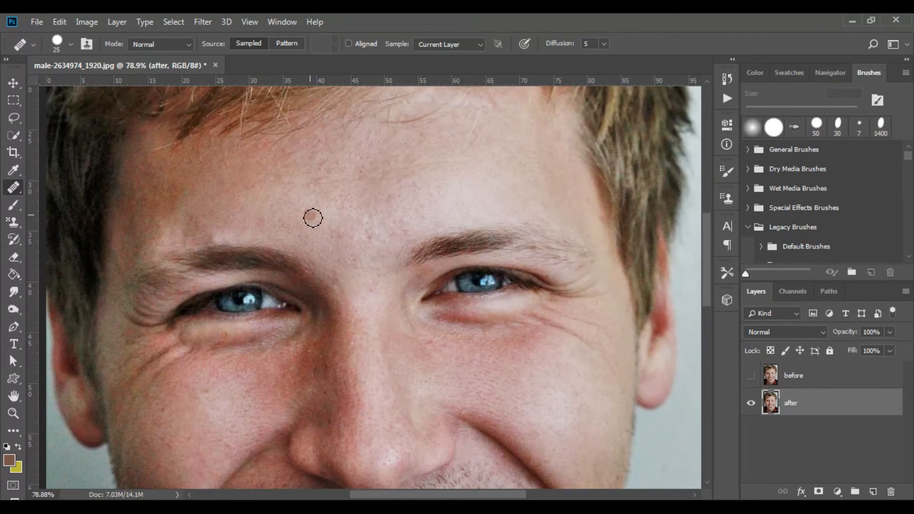
Step: Compare the retouched portrait with the original by toggling the visibility of the "before" layer, leaving it hidden
{"action": "scroll", "coordinate": [357, 231], "scroll_direction": "down", "scroll_amount": 5}
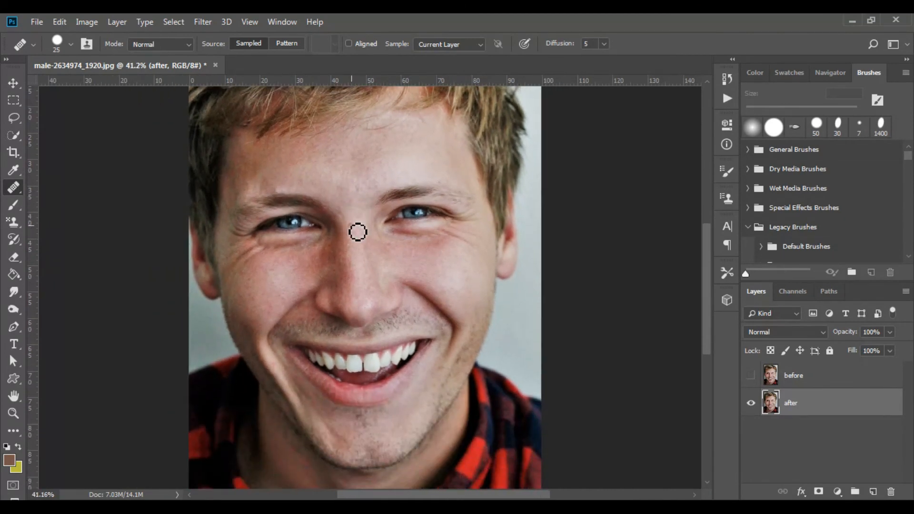
{"action": "scroll", "coordinate": [604, 367], "scroll_direction": "down", "scroll_amount": 1}
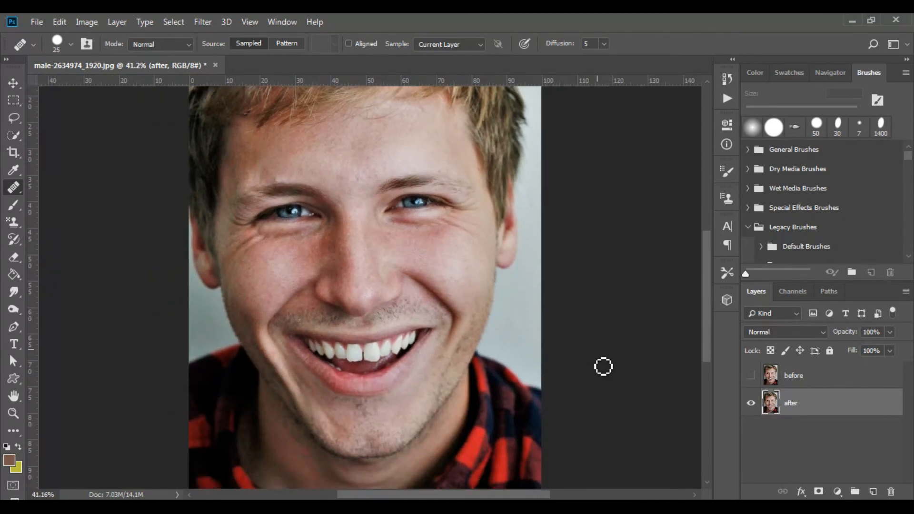
{"action": "scroll", "coordinate": [604, 367], "scroll_direction": "down", "scroll_amount": 1}
{"action": "left_click", "coordinate": [751, 376]}
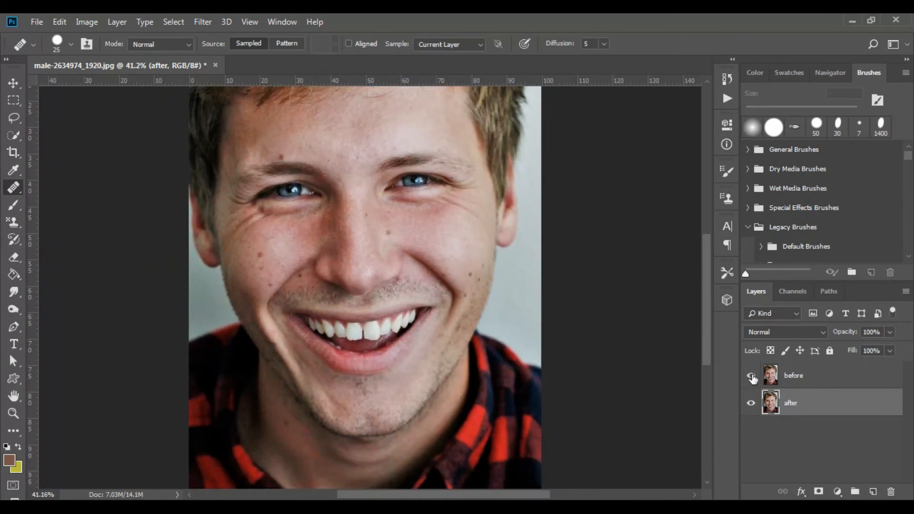
{"action": "left_click", "coordinate": [751, 376]}
{"action": "left_click", "coordinate": [751, 376]}
{"action": "left_click", "coordinate": [751, 376]}
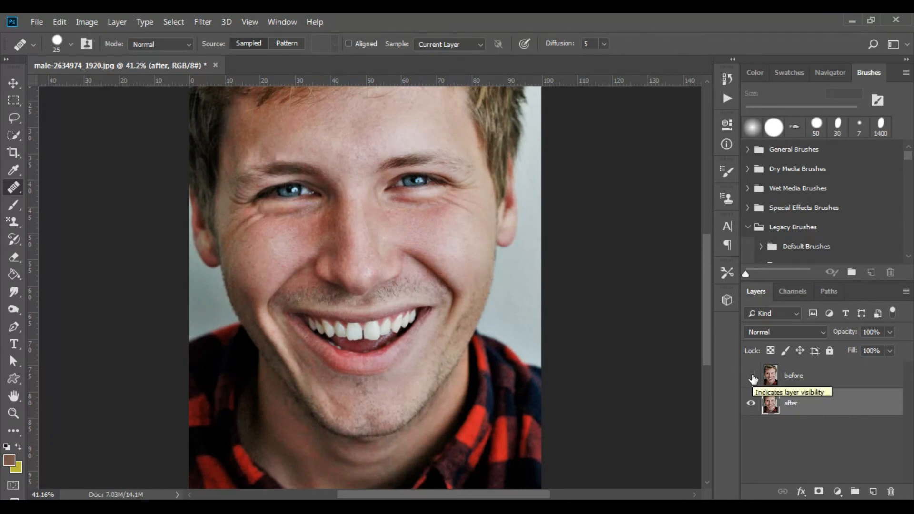
{"action": "scroll", "coordinate": [528, 329], "scroll_direction": "down", "scroll_amount": 3}
{"action": "scroll", "coordinate": [529, 329], "scroll_direction": "up", "scroll_amount": 1}
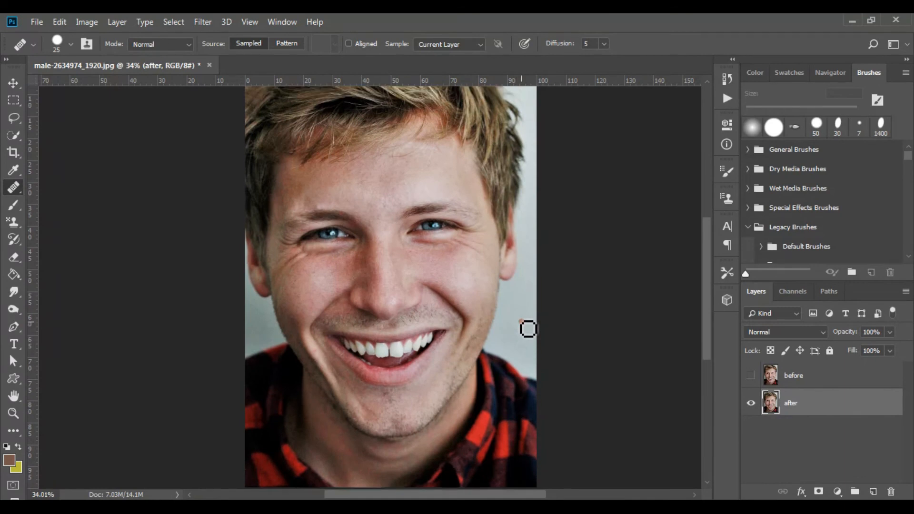